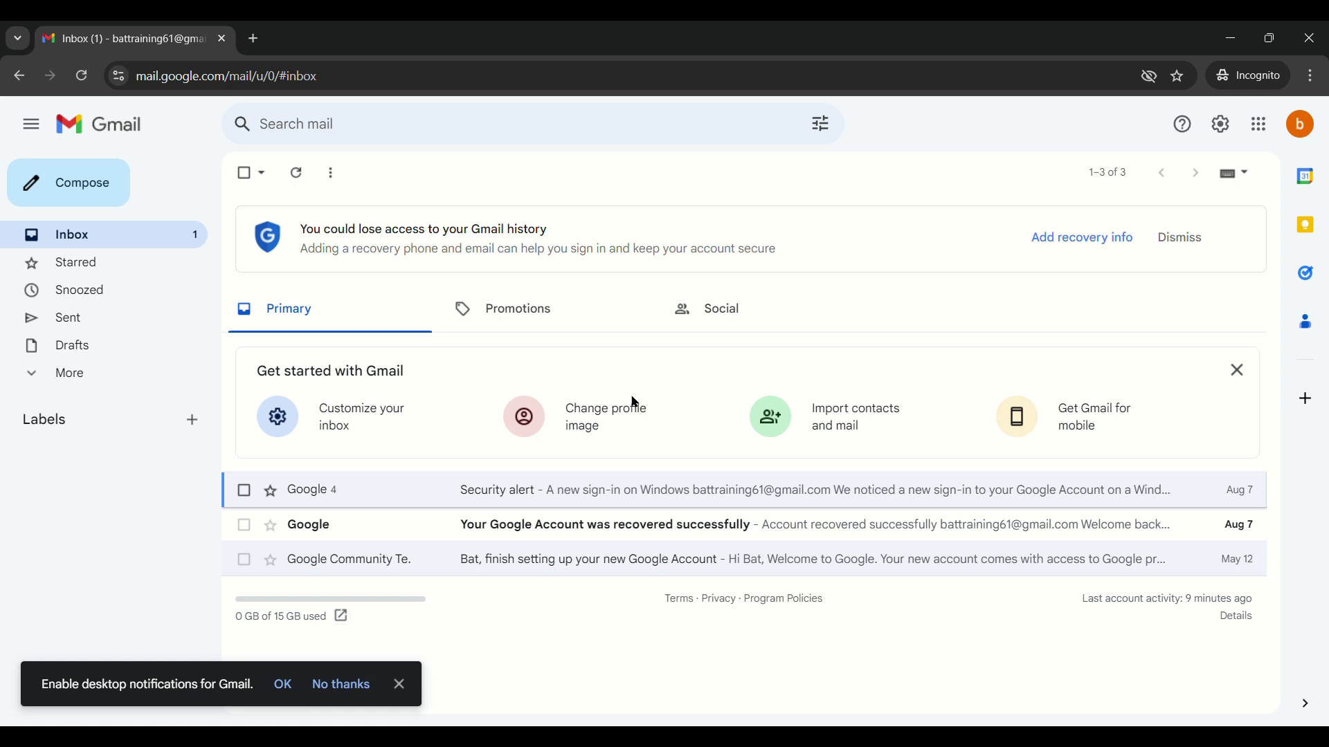
# Reload the Gmail inbox page with F5.
pyautogui.press('F5')
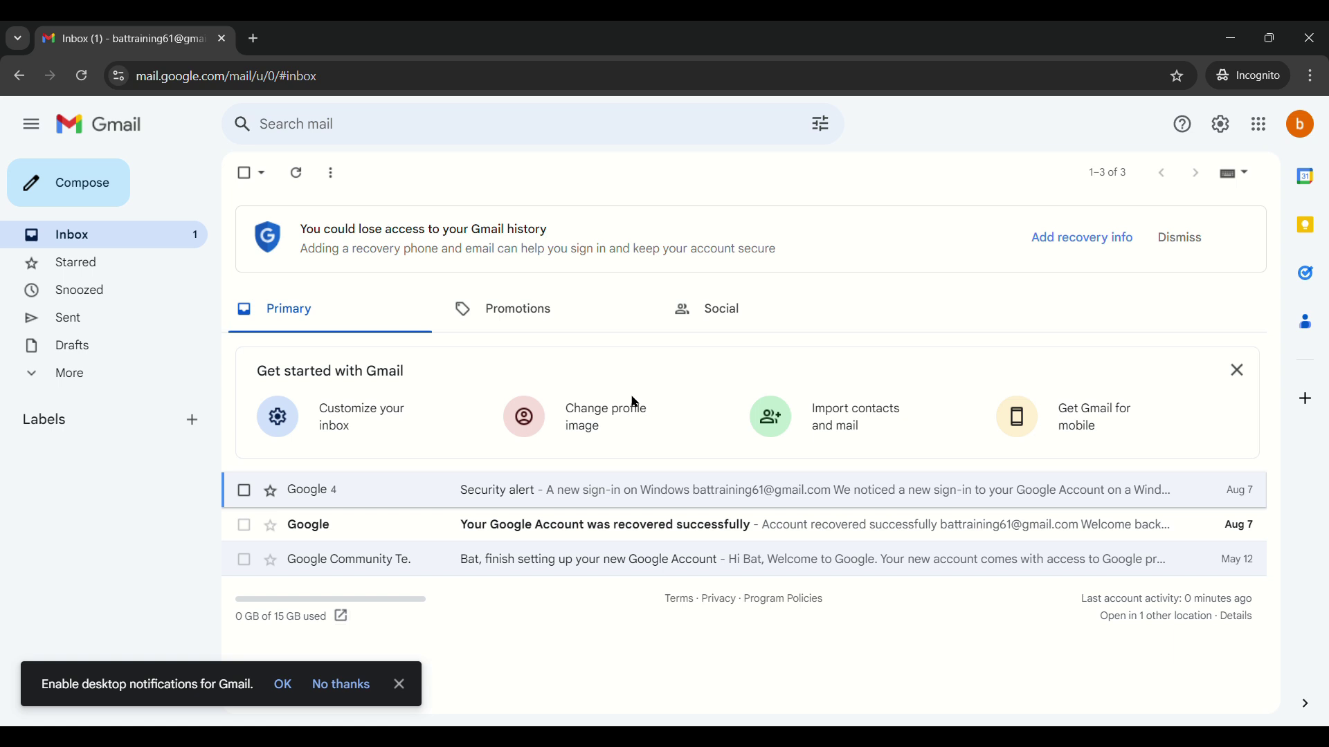
# Start a new message and accept the recipient's e-mail address as its addressee.
pyautogui.press('c')
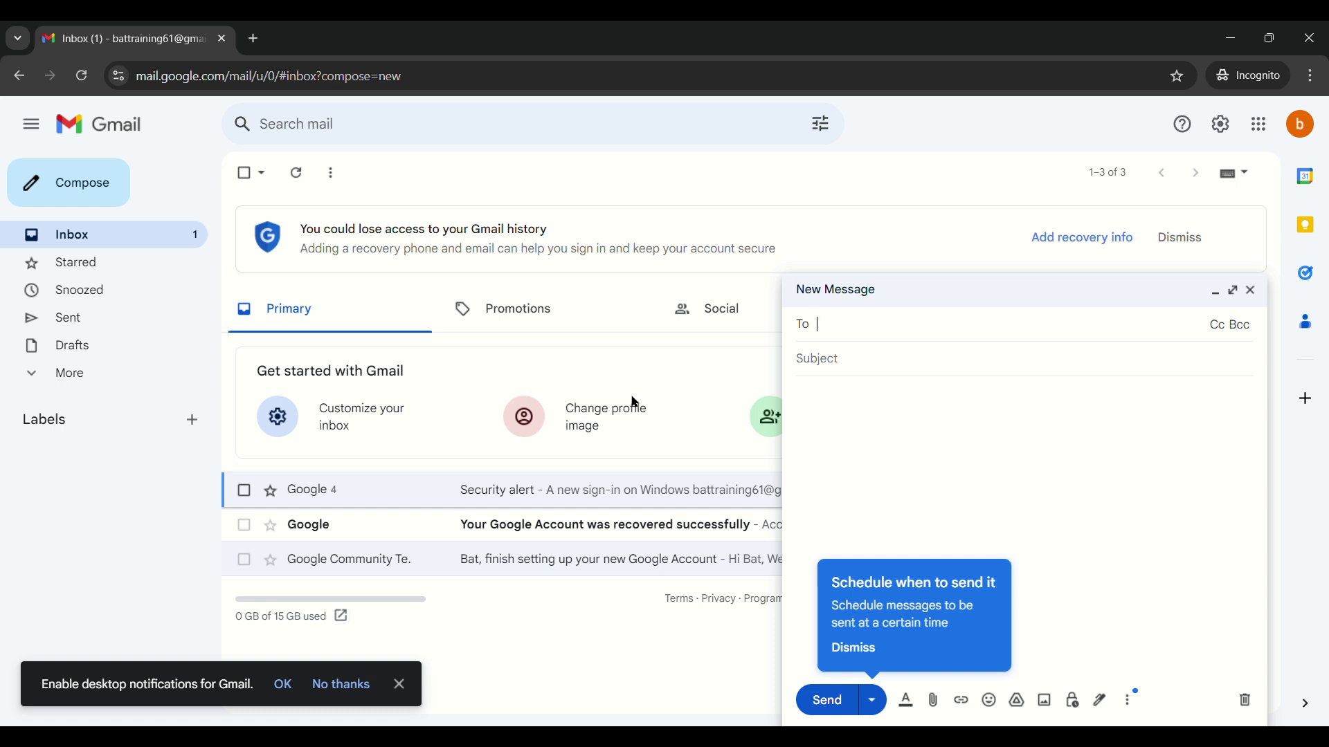
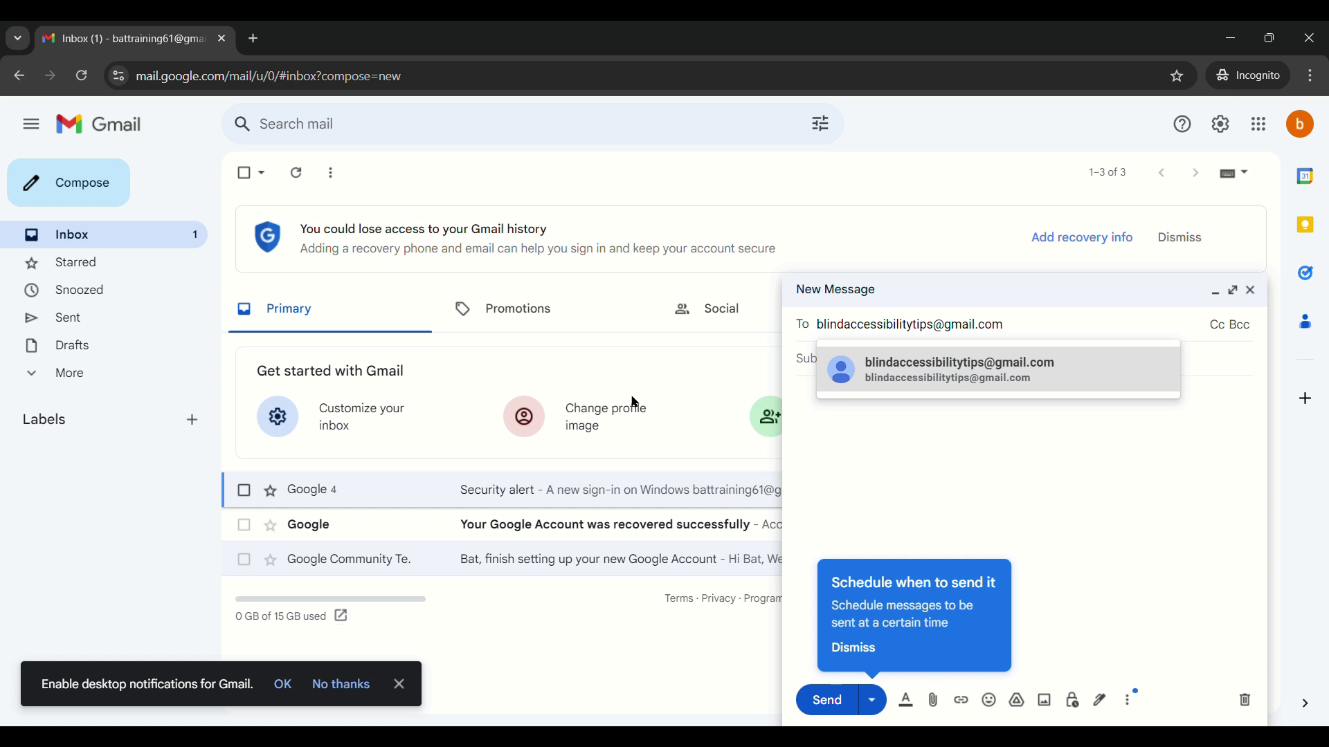
pyautogui.press('Return')
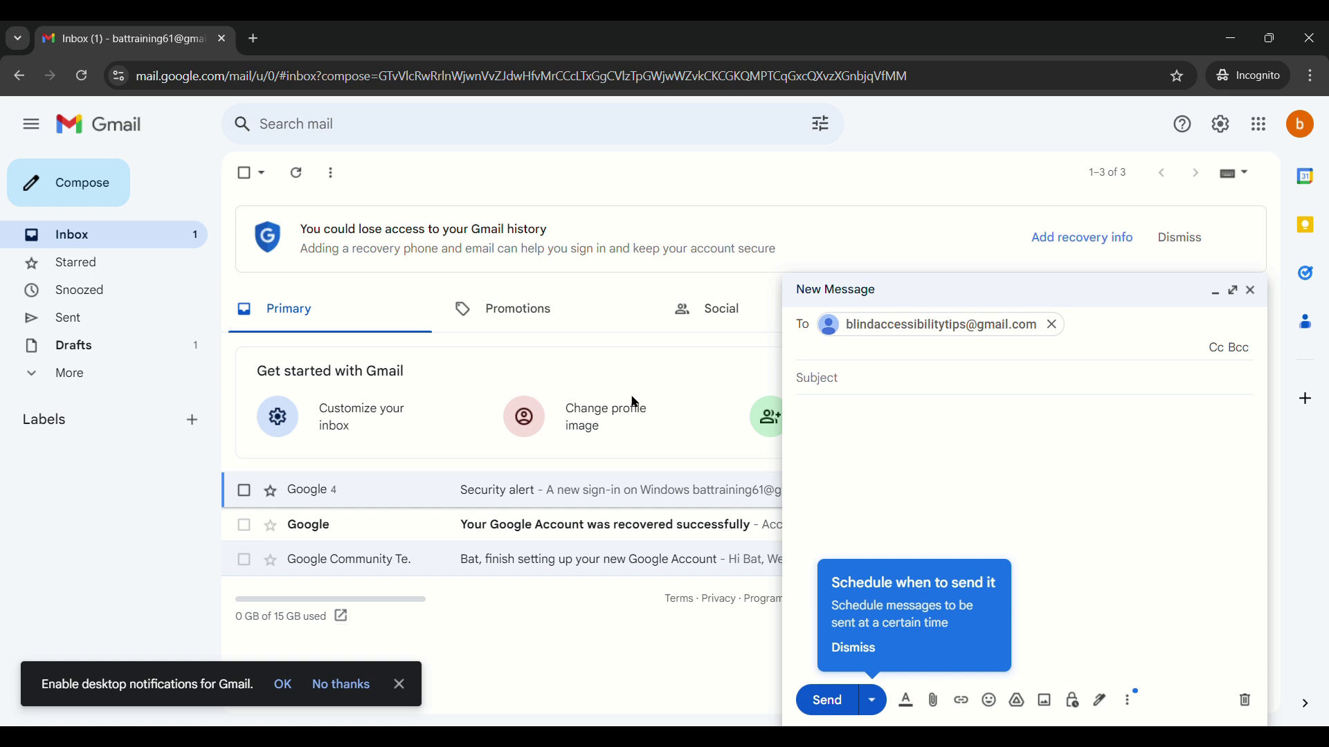
# Leave the To field and move to the Subject line.
pyautogui.press('Tab')
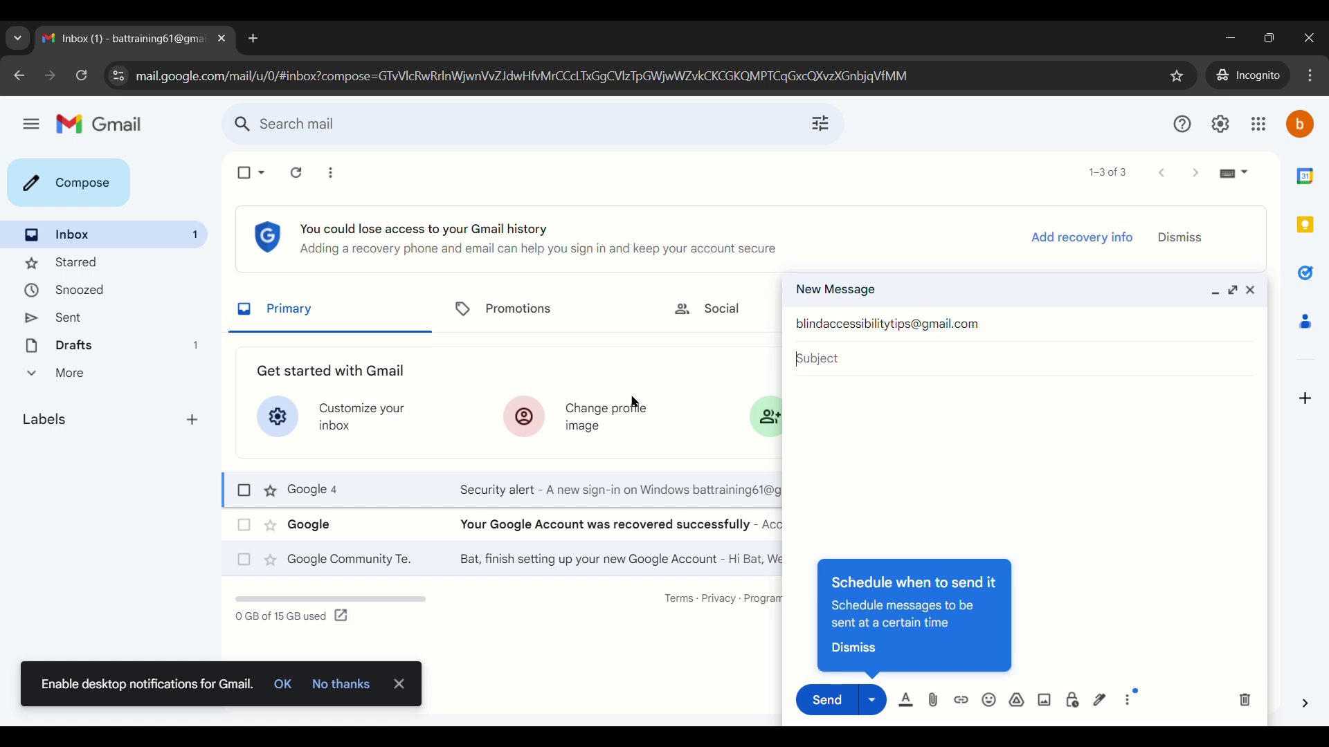
# Enter the subject 'hello' and begin the body with 'Hello'.
pyautogui.write('hello')
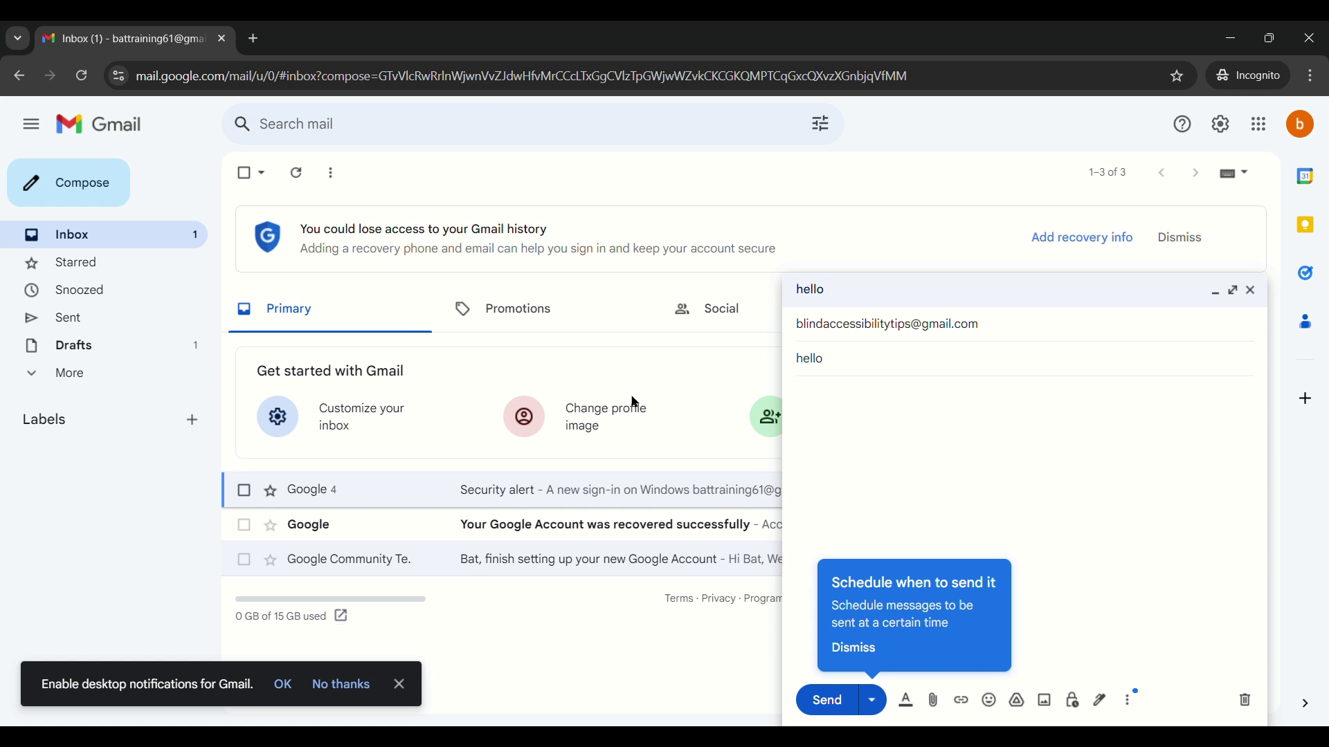
pyautogui.write('Hello')
# Add a second body line 'How are you?' and close the message, keeping it as a draft.
pyautogui.press('Return')
pyautogui.write('How are ')
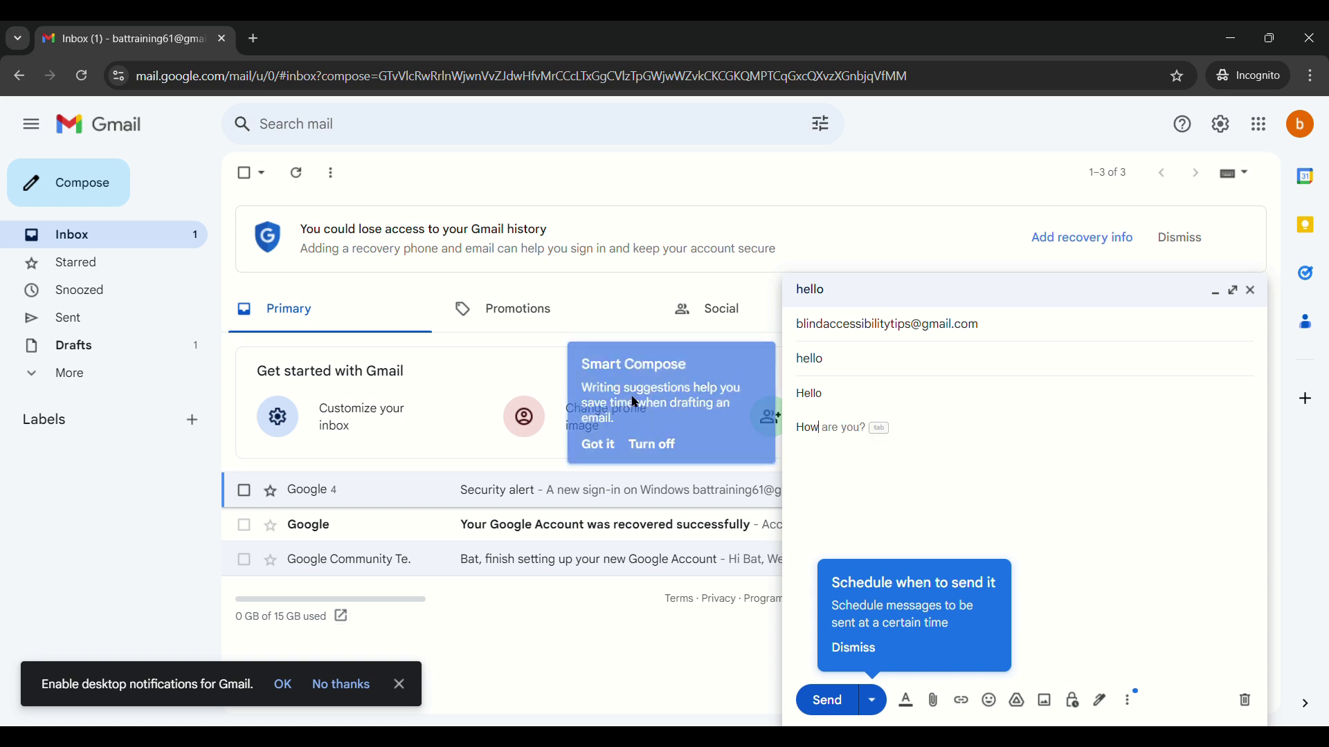
pyautogui.write('yo')
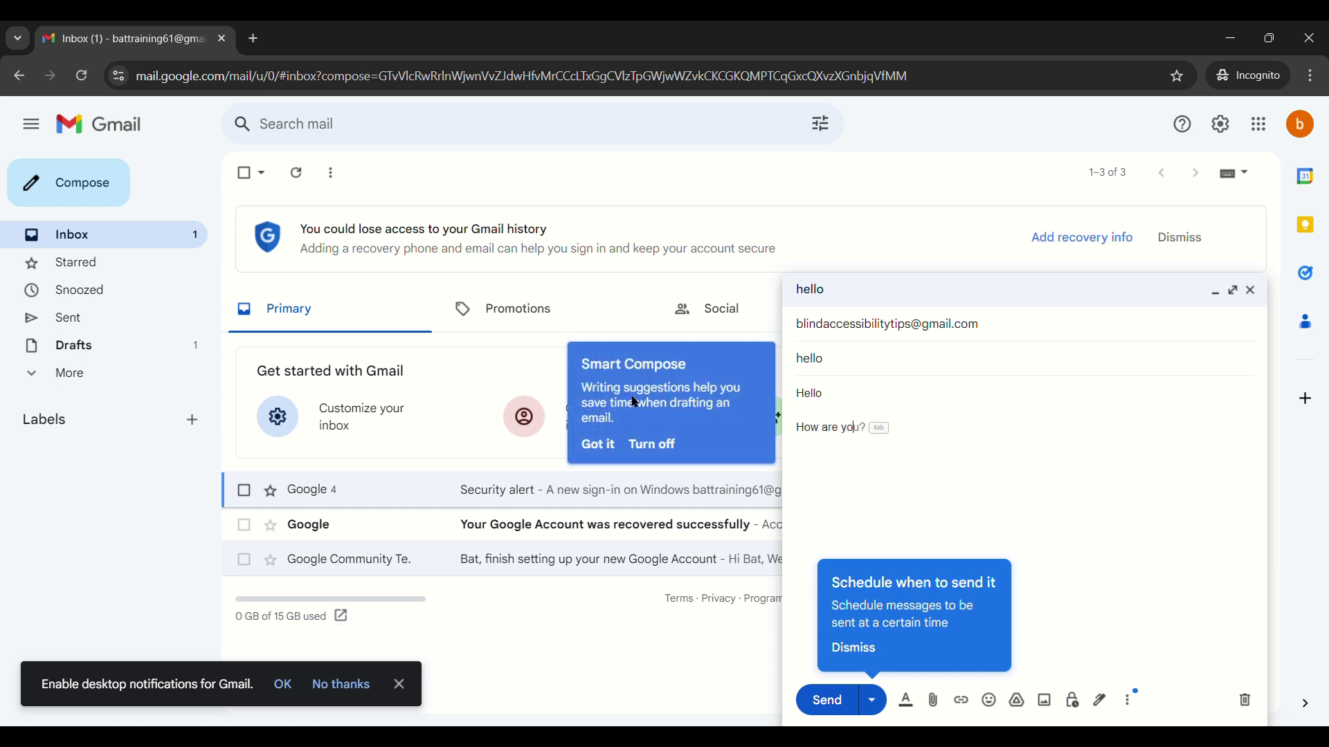
pyautogui.write('u?')
pyautogui.press('Tab')
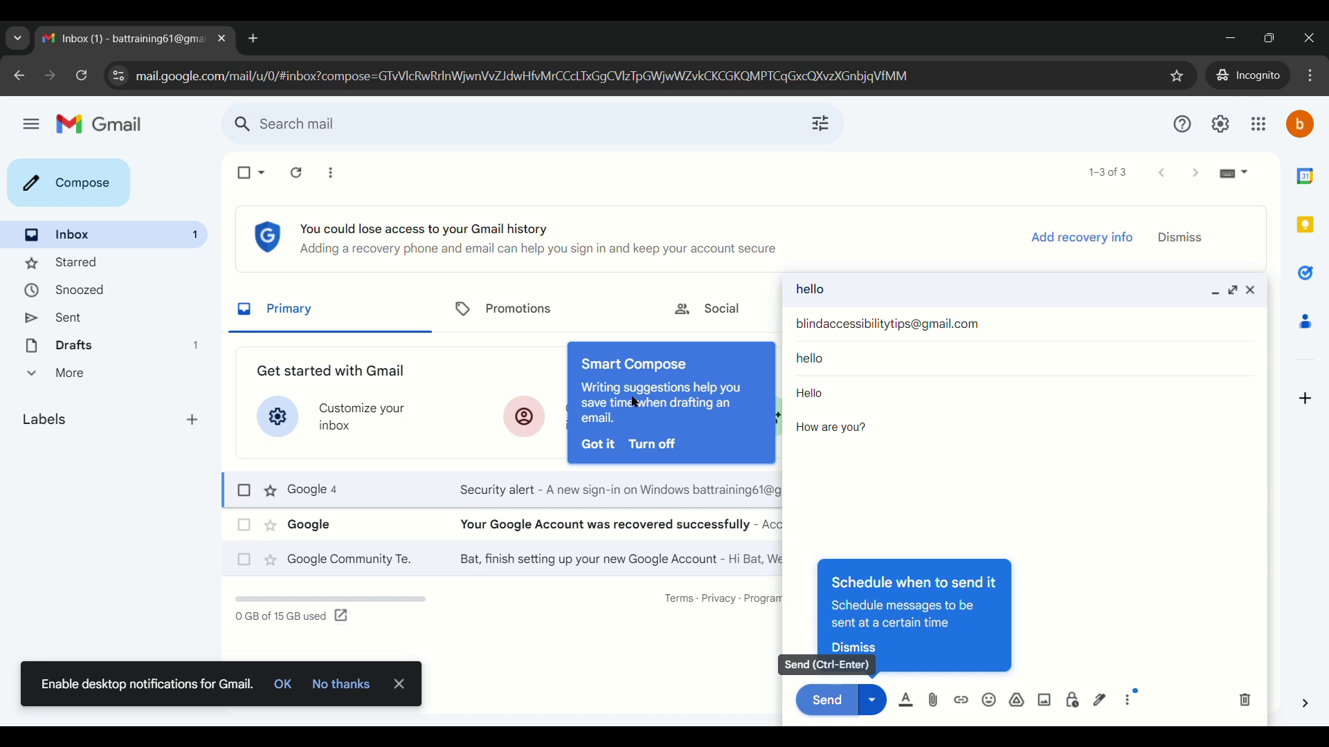
pyautogui.press('Return')
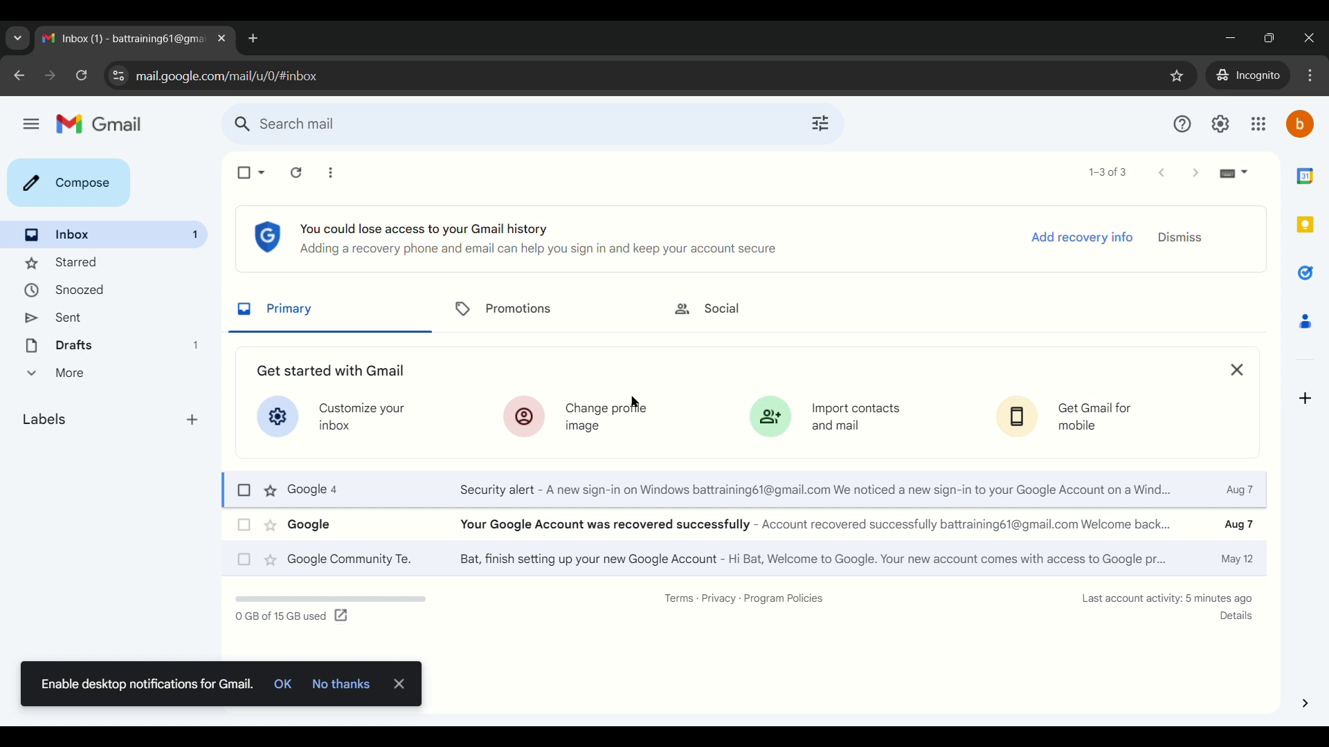
# Start another message addressed to the same recipient's e-mail address.
pyautogui.press('c')
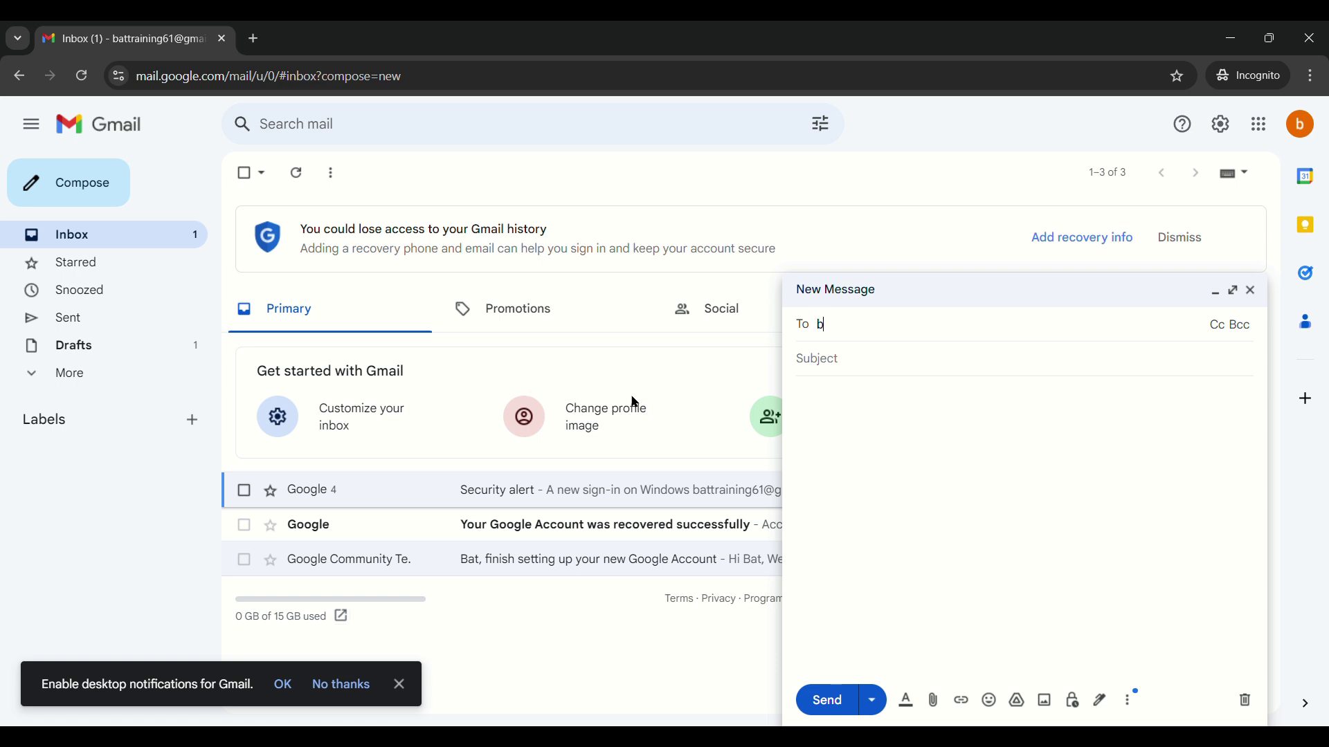
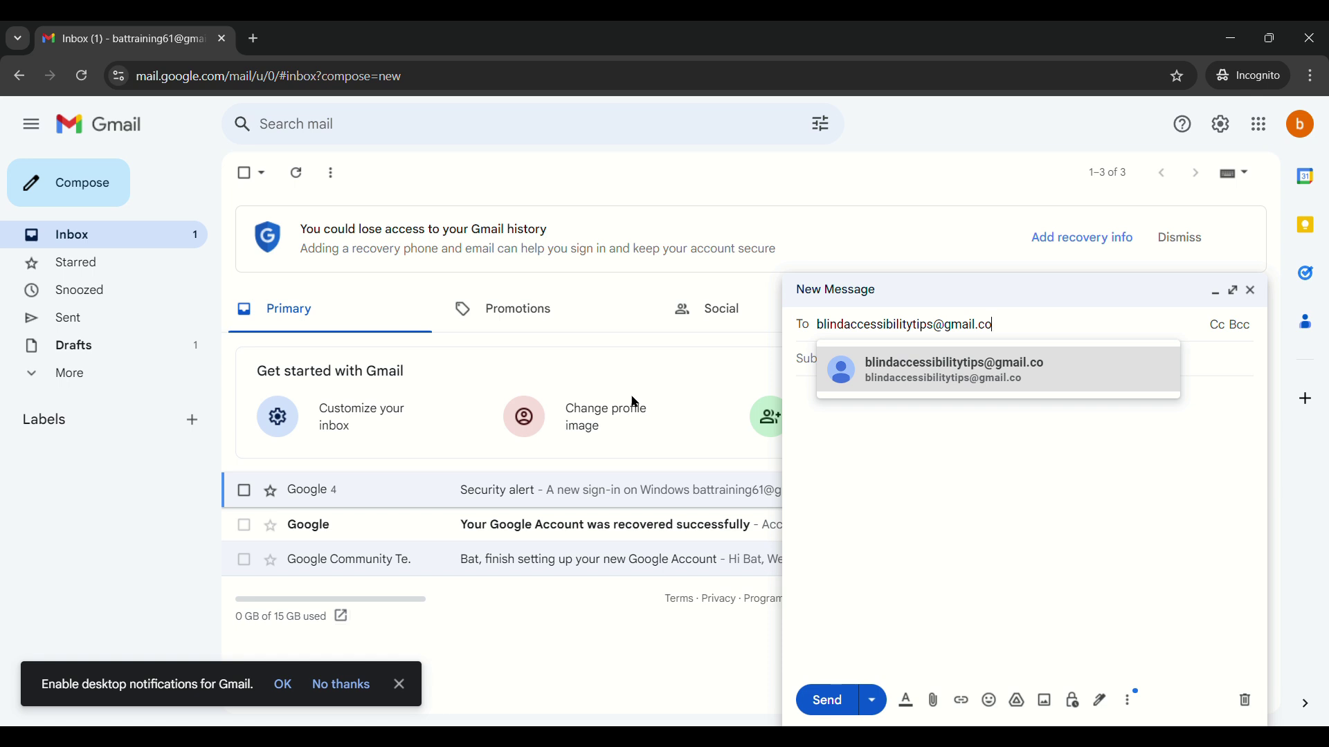
pyautogui.press('Return')
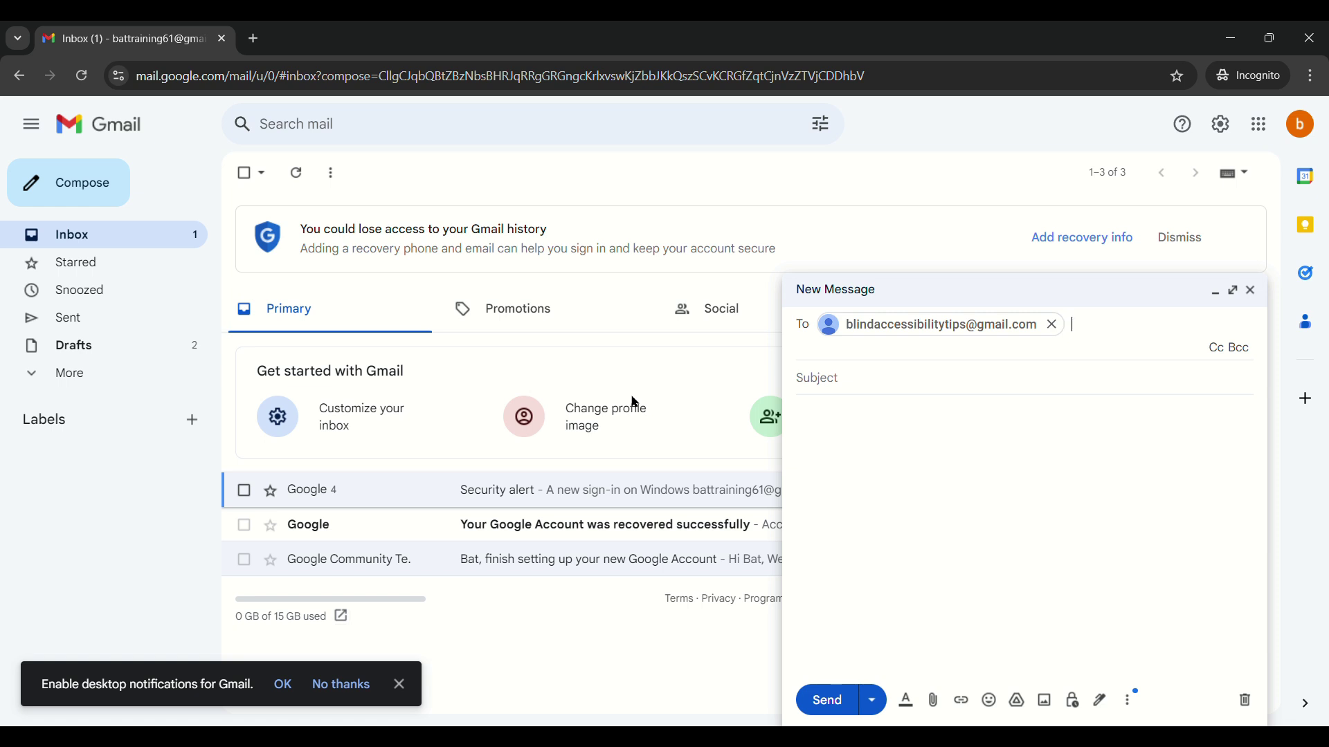
# Give the second message subject 'hello' and body lines 'hello' and 'how are you?'.
pyautogui.press('Tab')
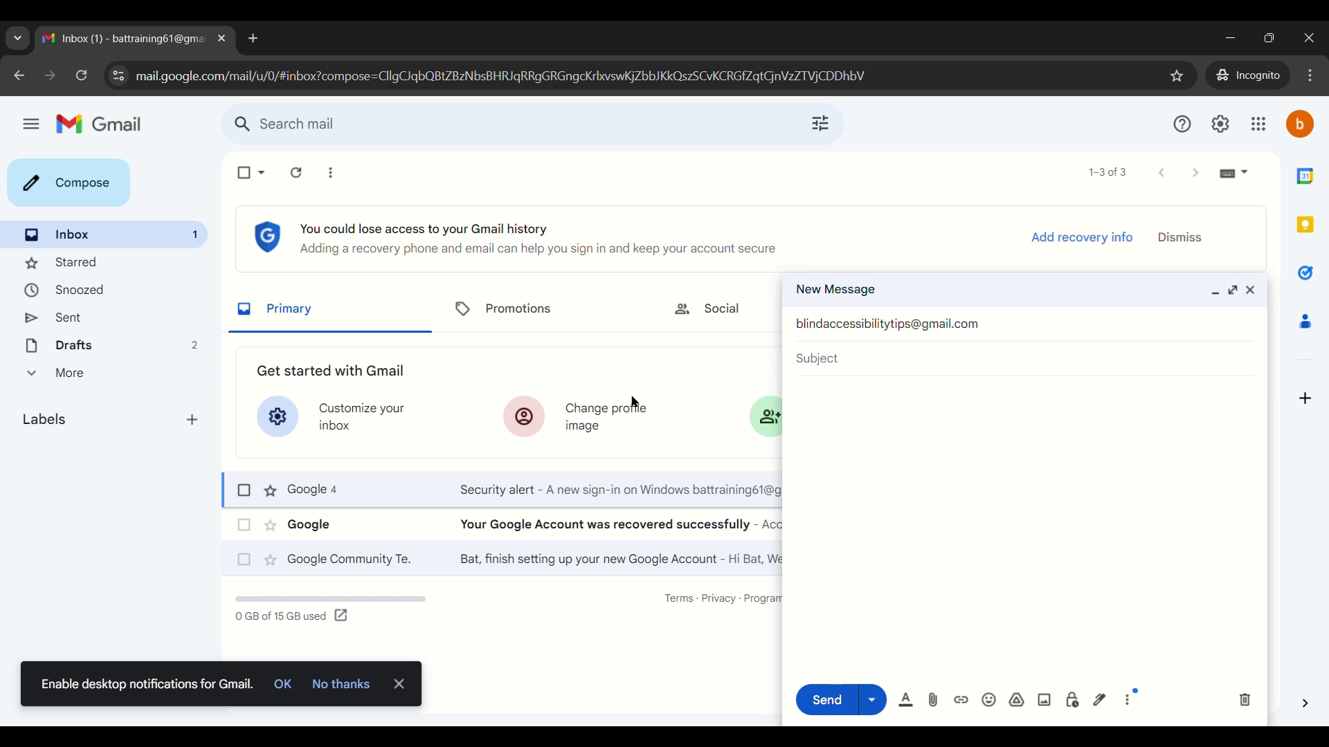
pyautogui.write('hello')
pyautogui.press('Tab')
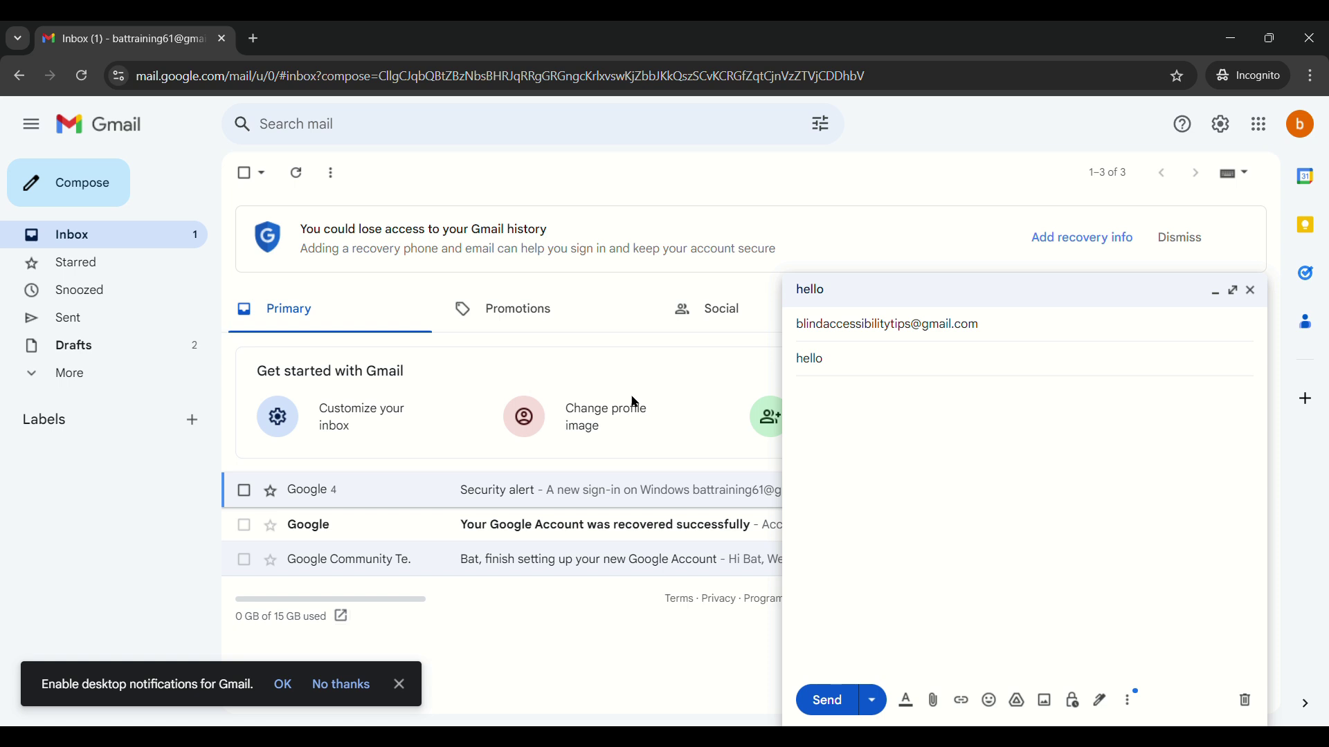
pyautogui.write('hello')
pyautogui.press('Return')
pyautogui.press('Return')
pyautogui.write('how are you?')
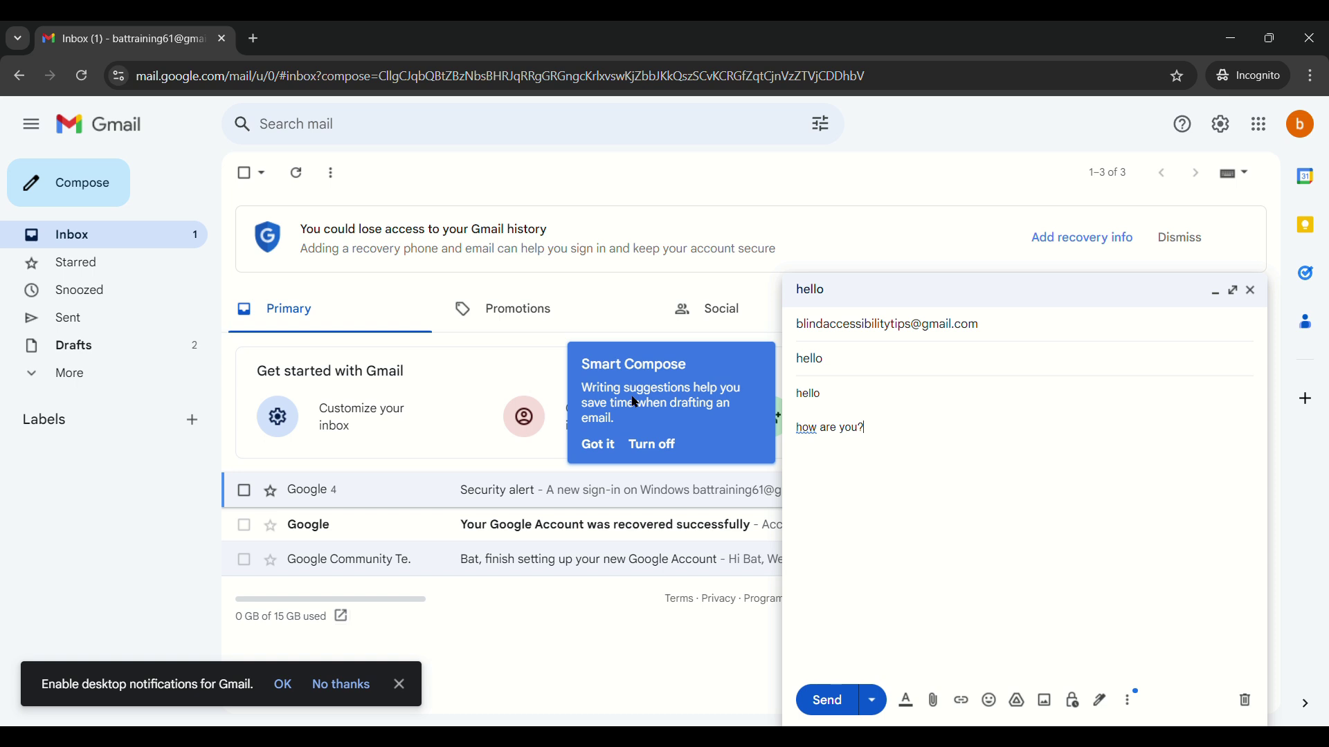
# Move focus to Send, then type 'bl' in another account's new message To field.
pyautogui.press('Tab')
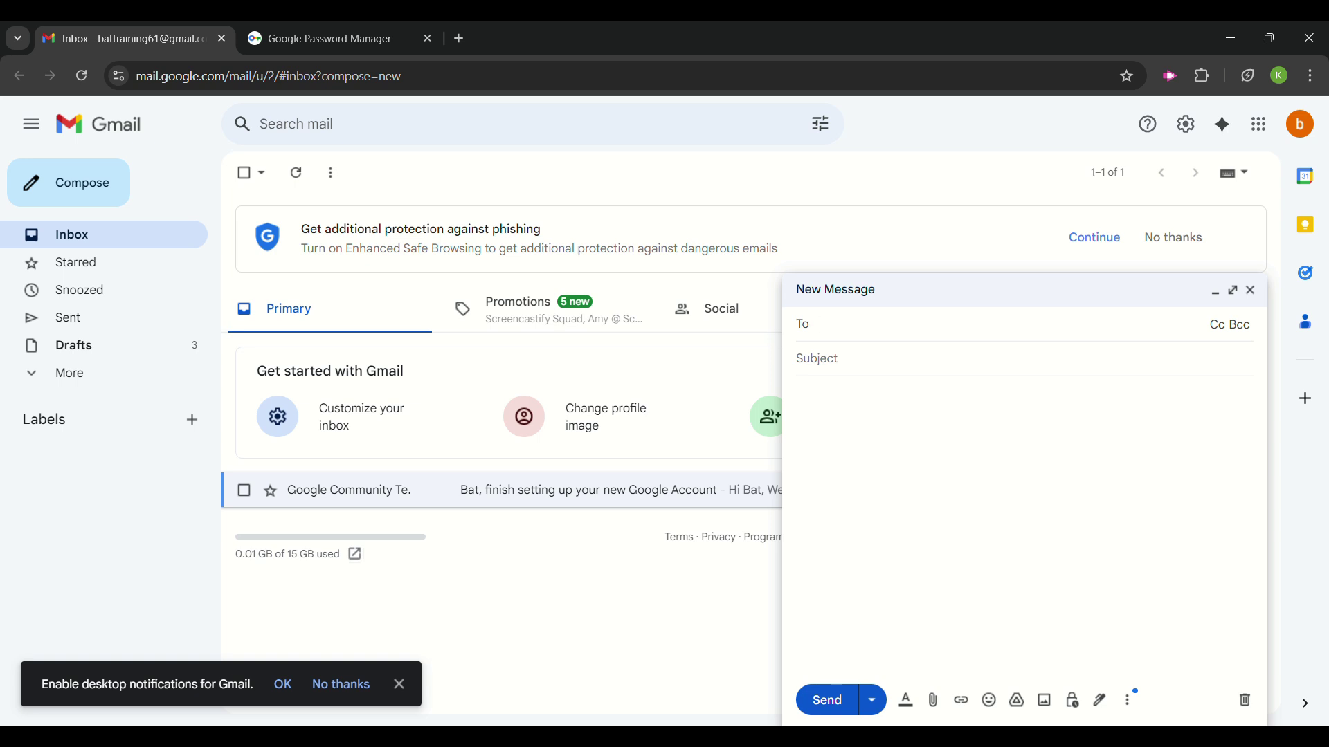
pyautogui.write('bl')
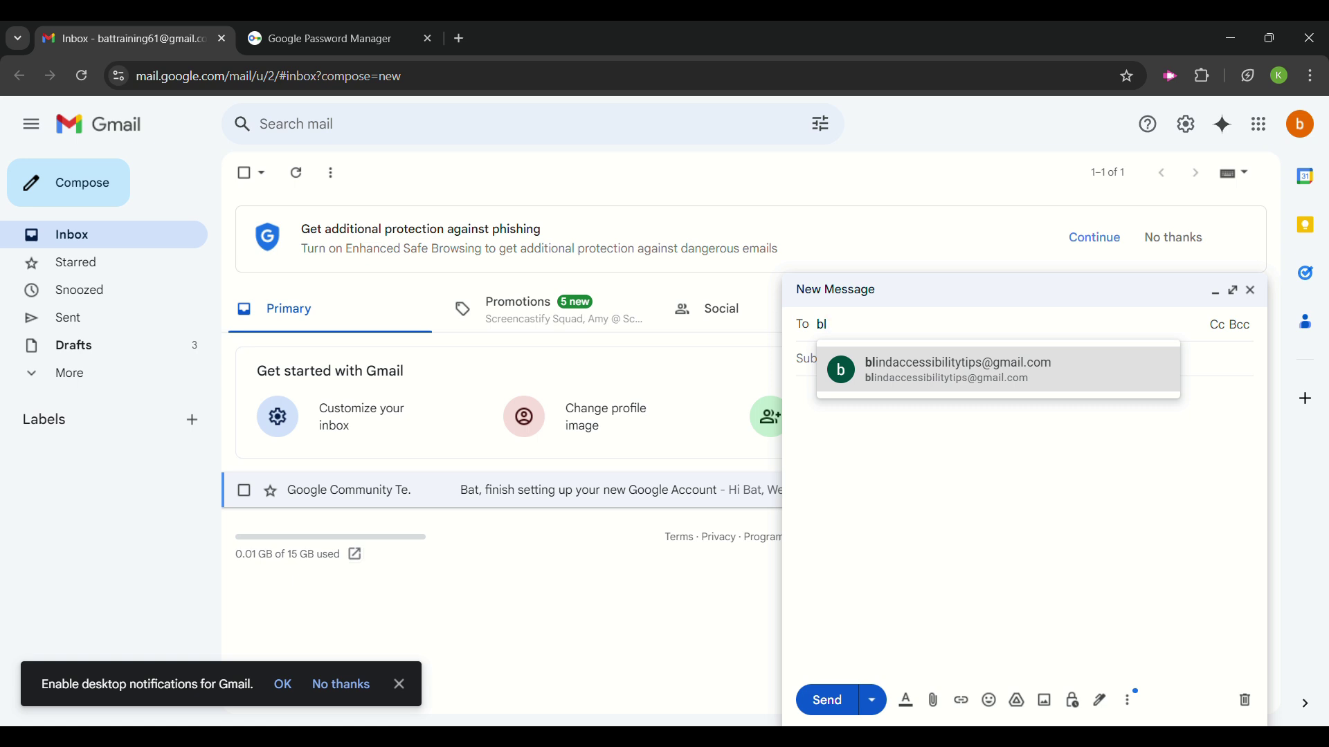
# Accept the suggested recipient address for the other account's message.
pyautogui.press('Return')
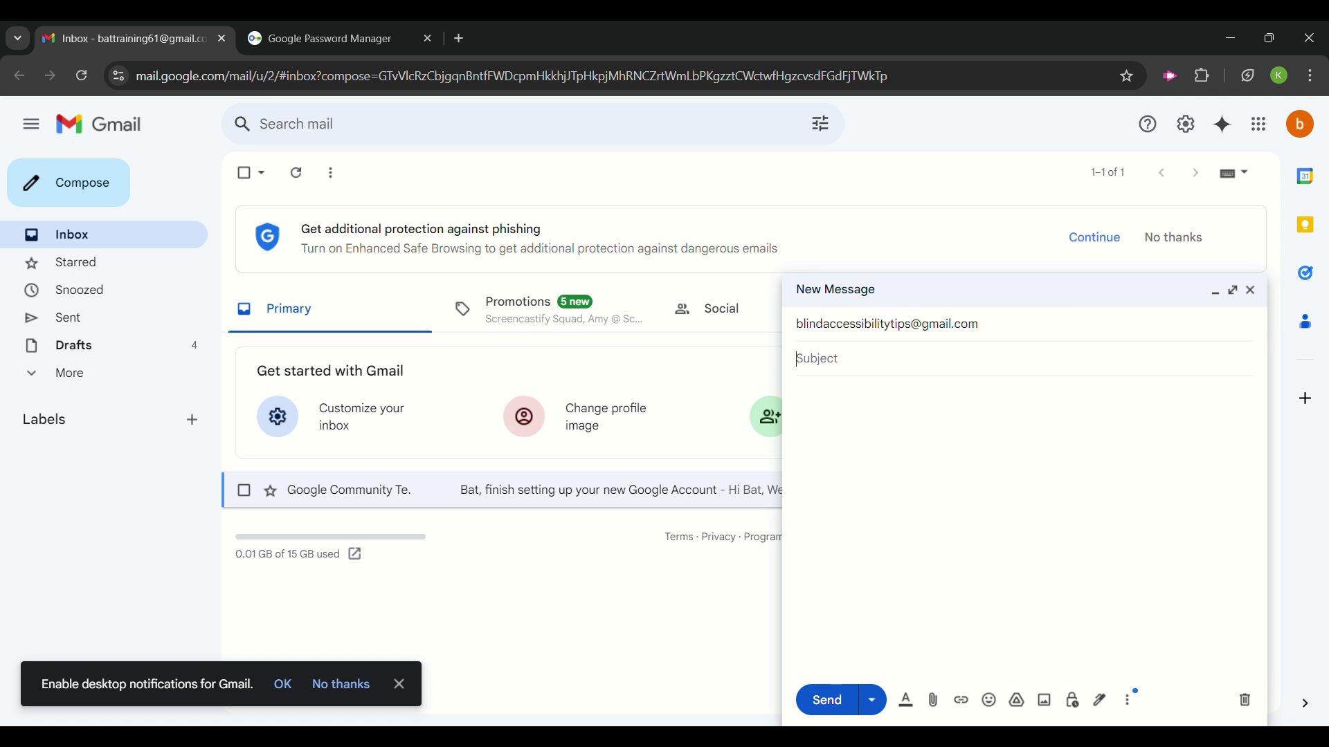
# Enter the subject 'hello', then move from the body to the Send and Attach files controls.
pyautogui.write('hello')
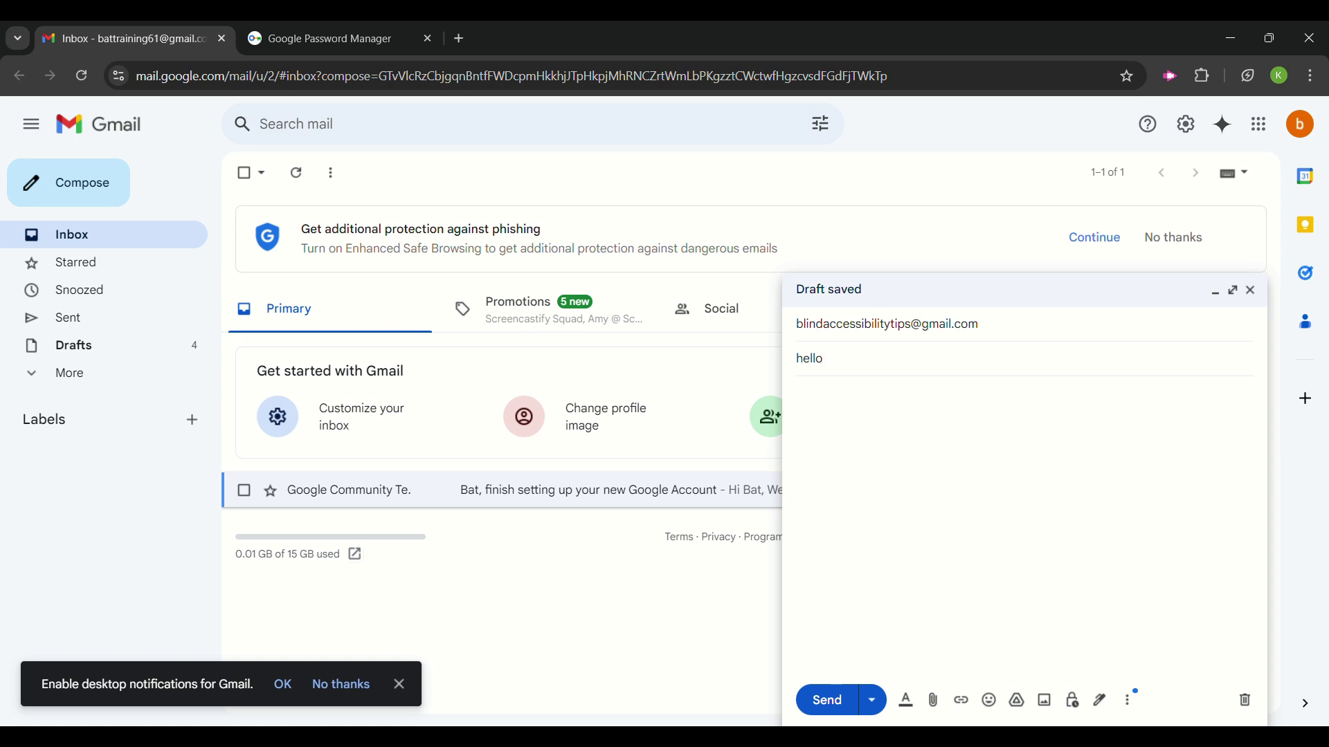
pyautogui.click(799, 393)
pyautogui.press('Tab')
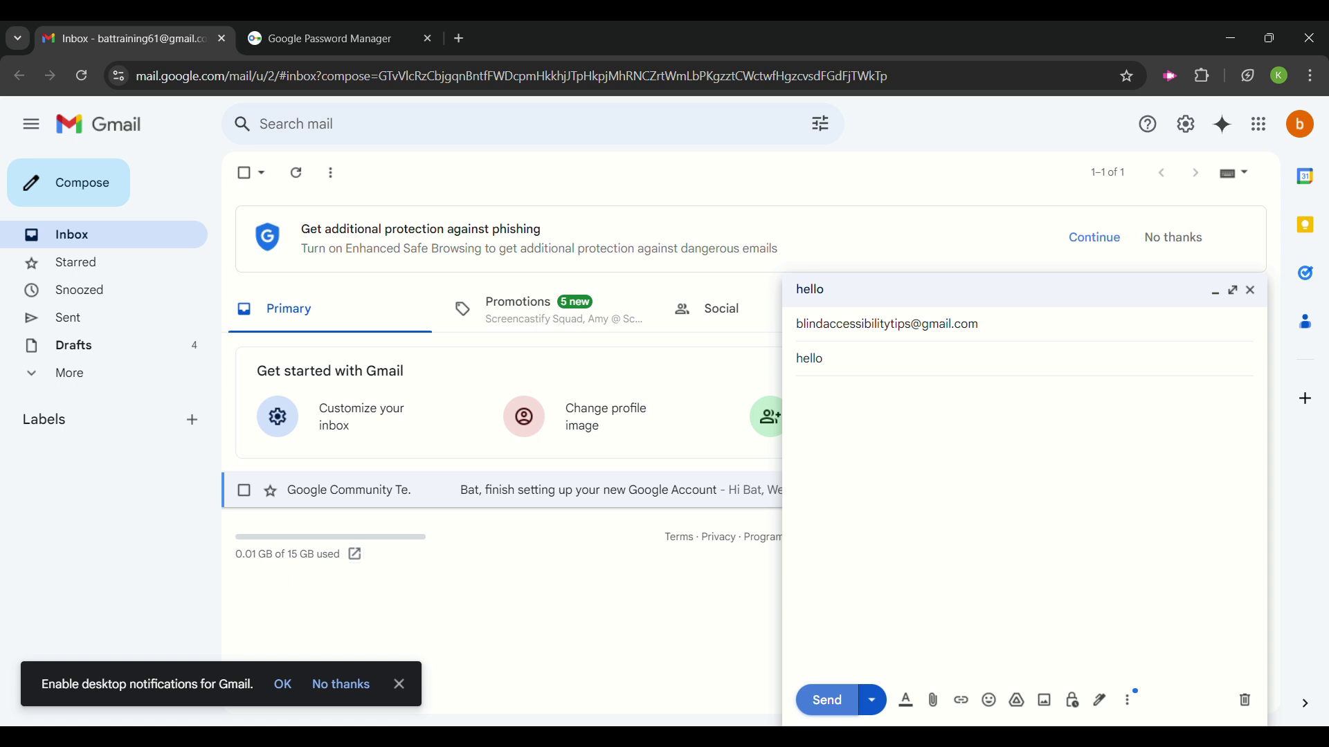
pyautogui.press('Tab')
pyautogui.press('Tab')
pyautogui.press('Tab')
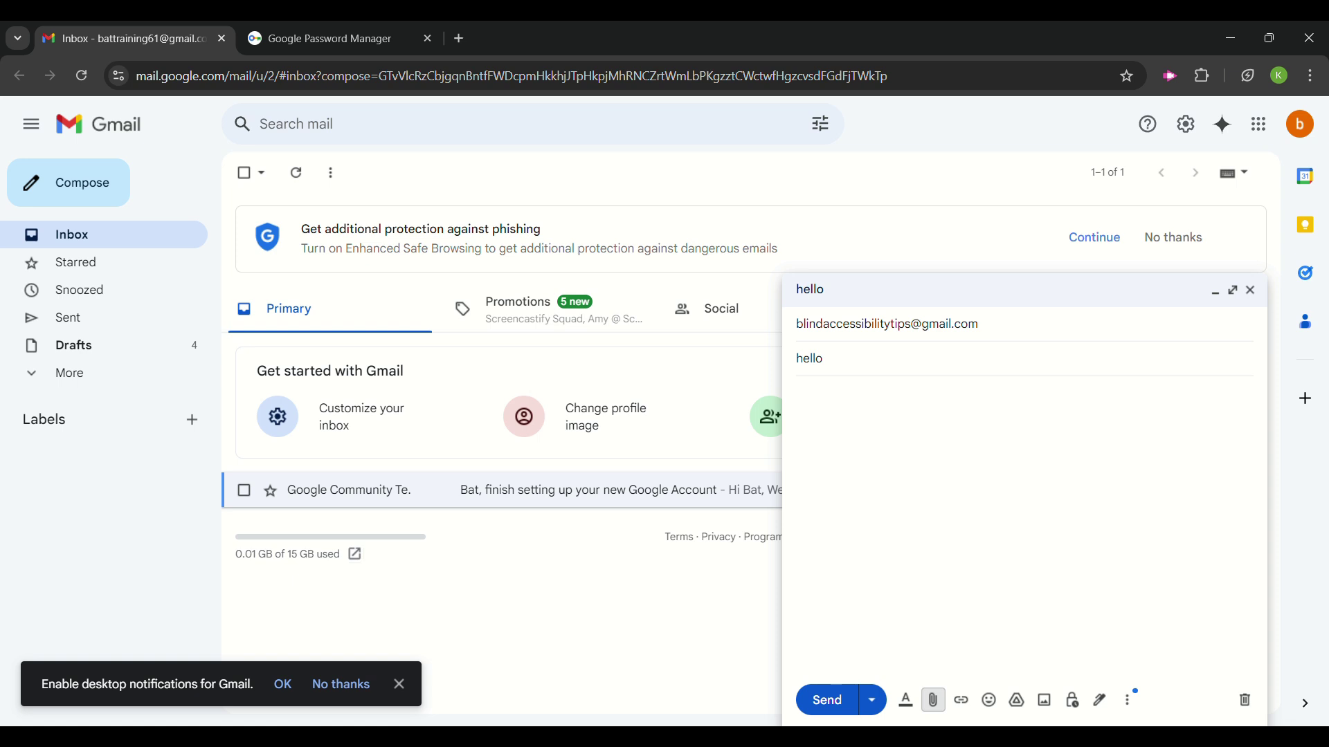
# Bring up the attachment file picker to add test video.mp4 to the hello draft.
pyautogui.press('Return')
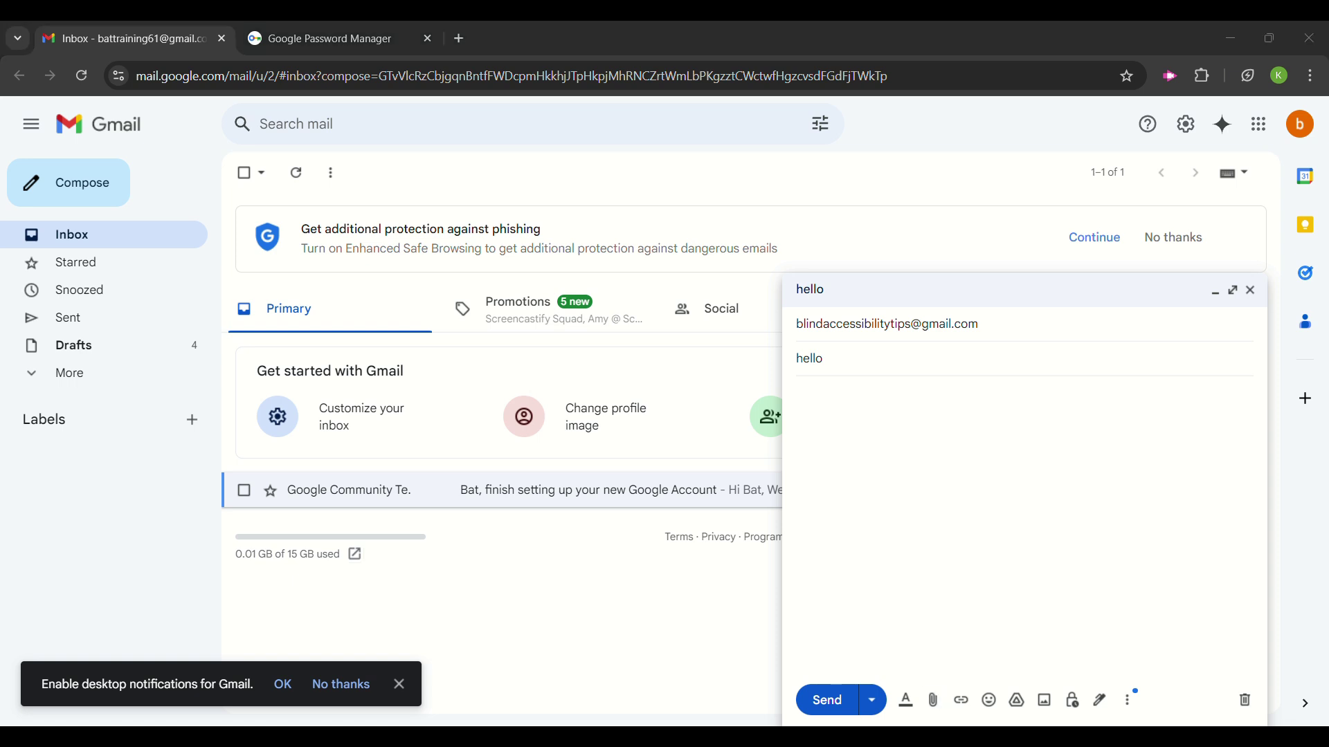
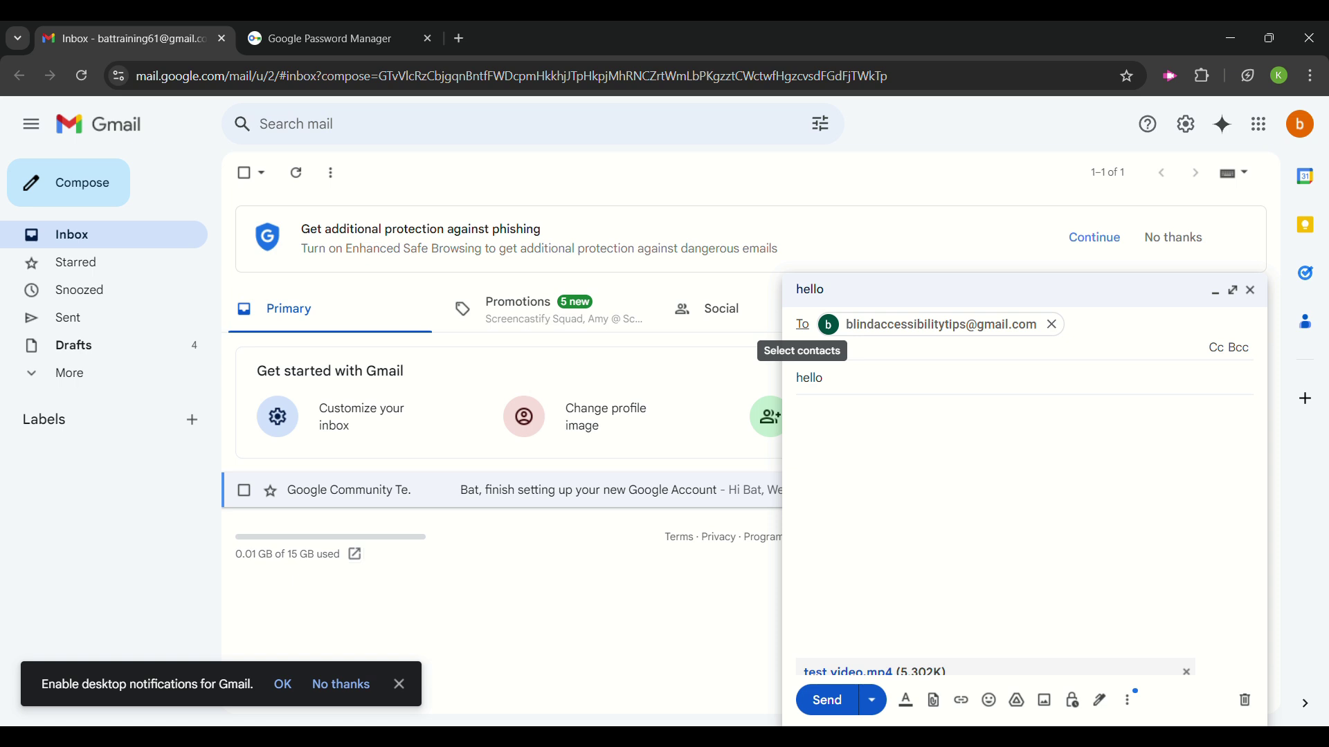
# Confirm the recipient and send the 'hello' email with test video.mp4 attached.
pyautogui.click(1073, 325)
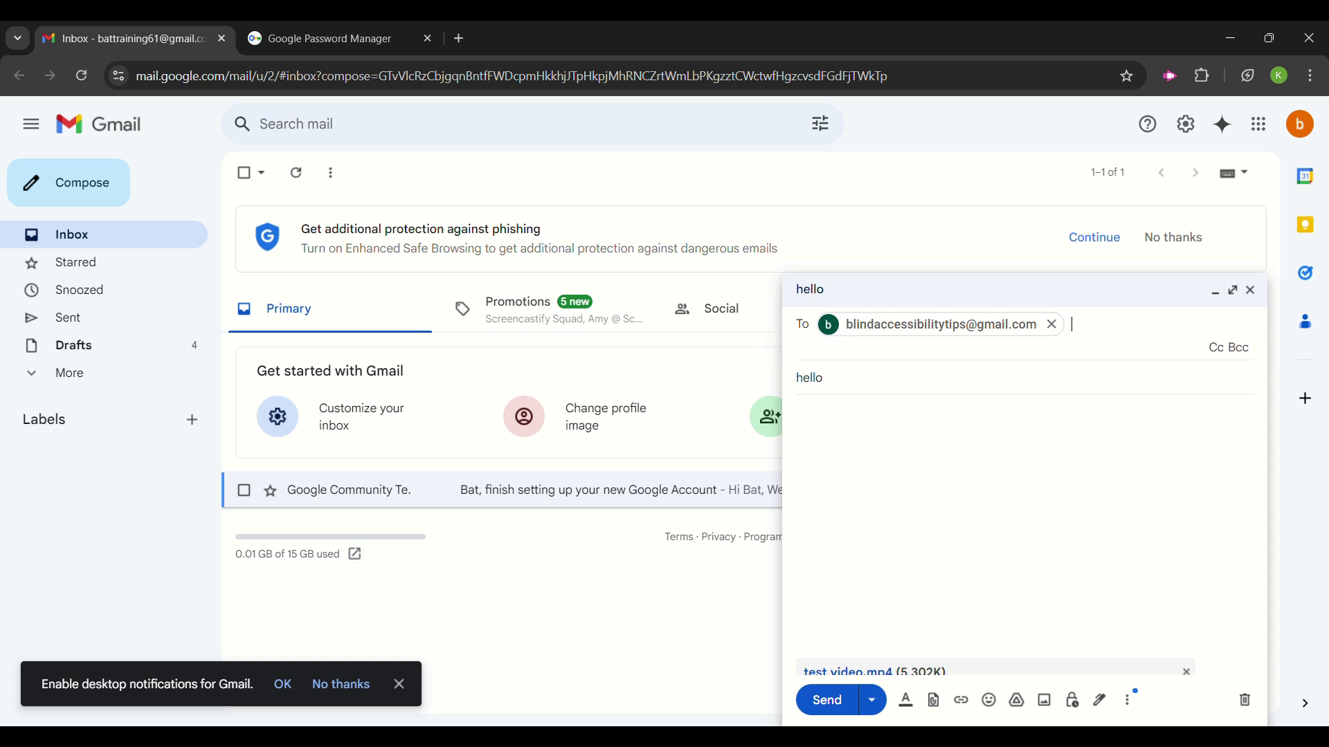
pyautogui.press('Tab')
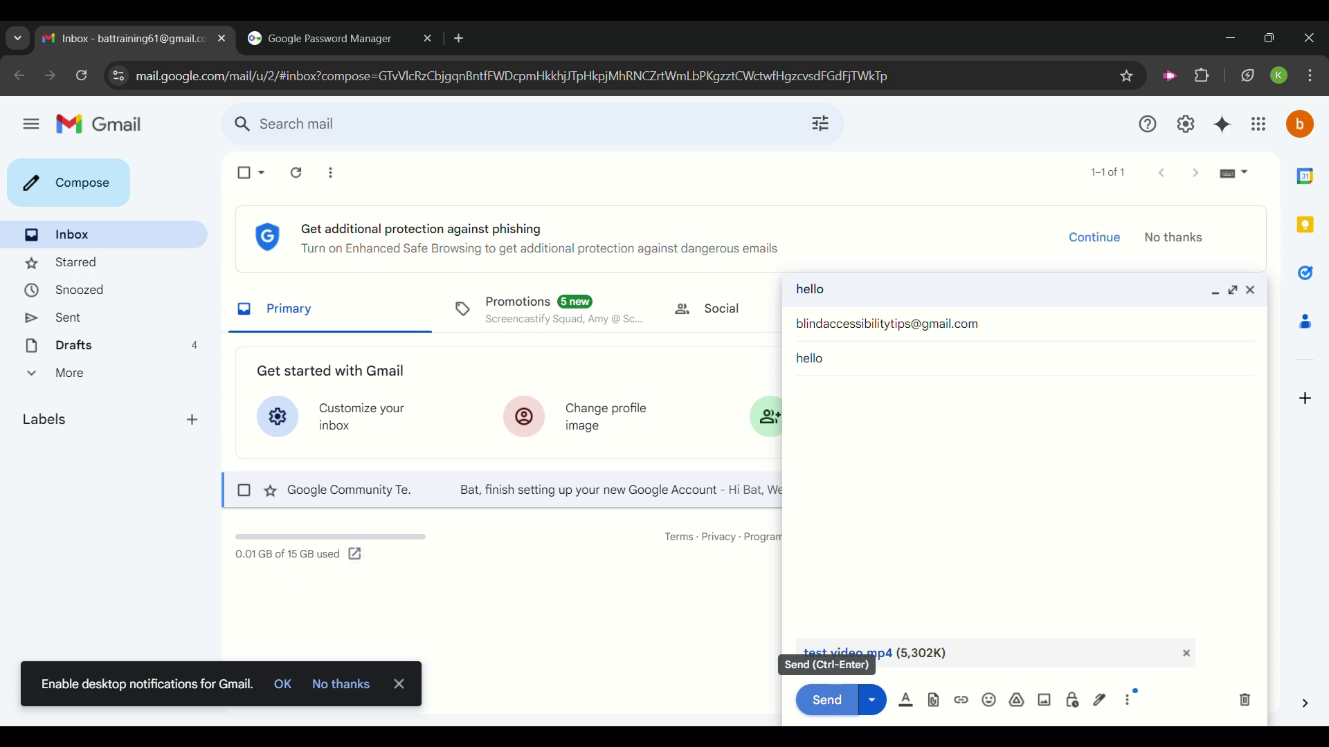
pyautogui.press('Return')
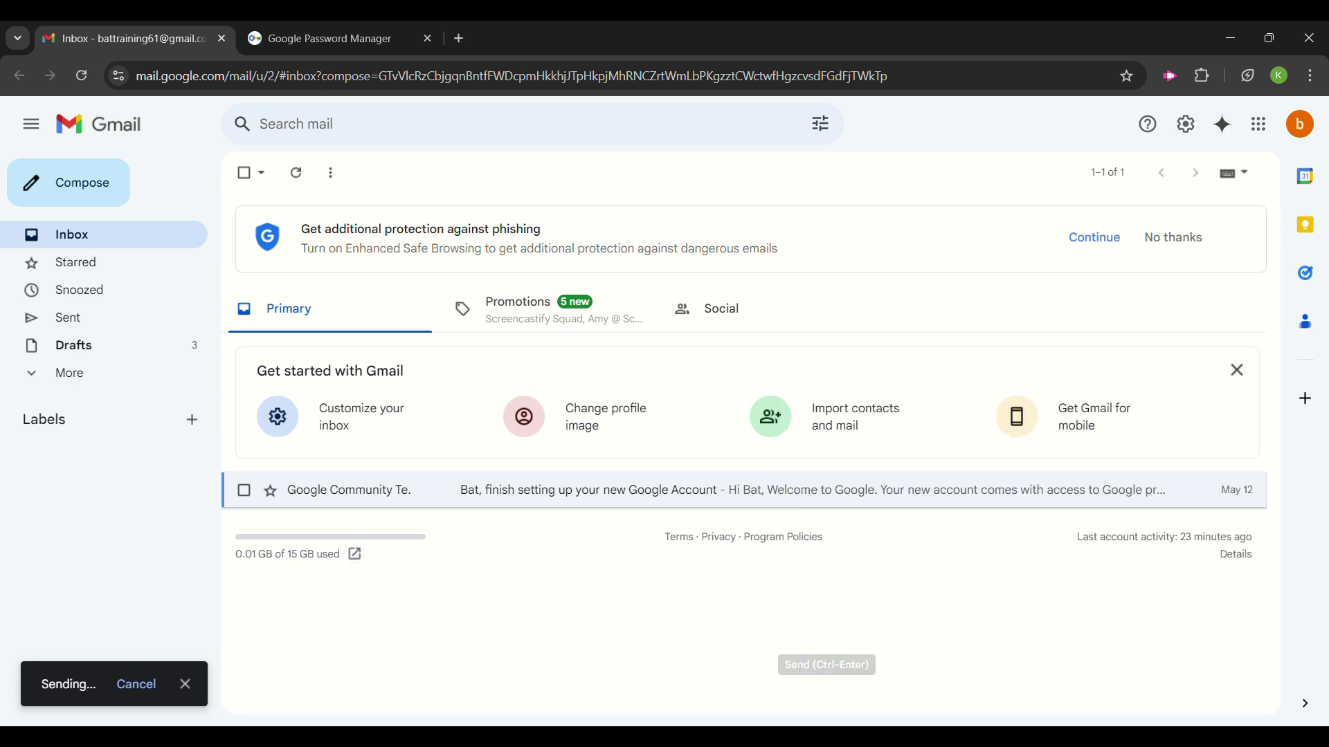